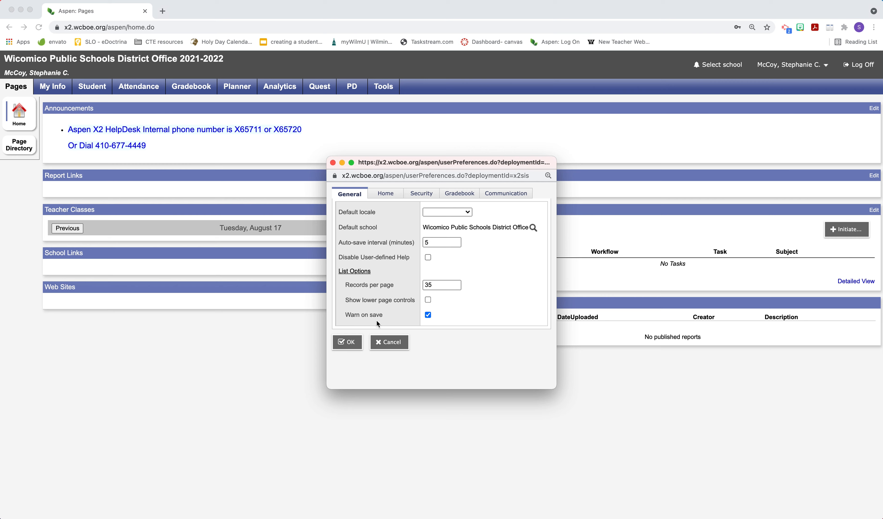
# Step: Look through the Home, Security and Gradebook sections of the user preferences
pyautogui.click(386, 195)
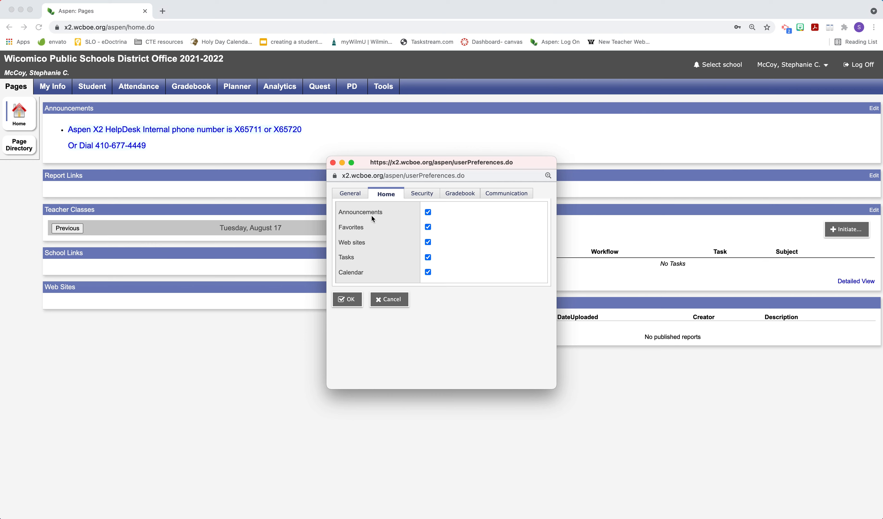
pyautogui.moveTo(445, 164); pyautogui.dragTo(485, 162)
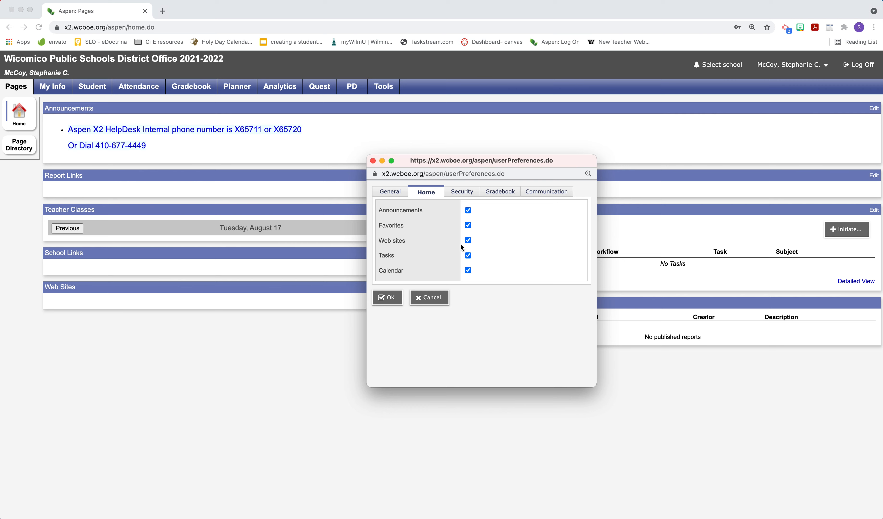
pyautogui.click(465, 192)
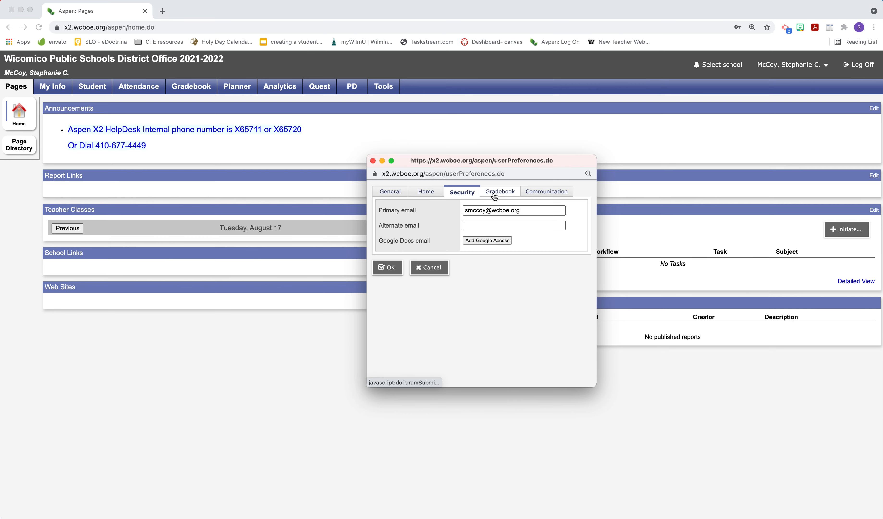
pyautogui.click(515, 199)
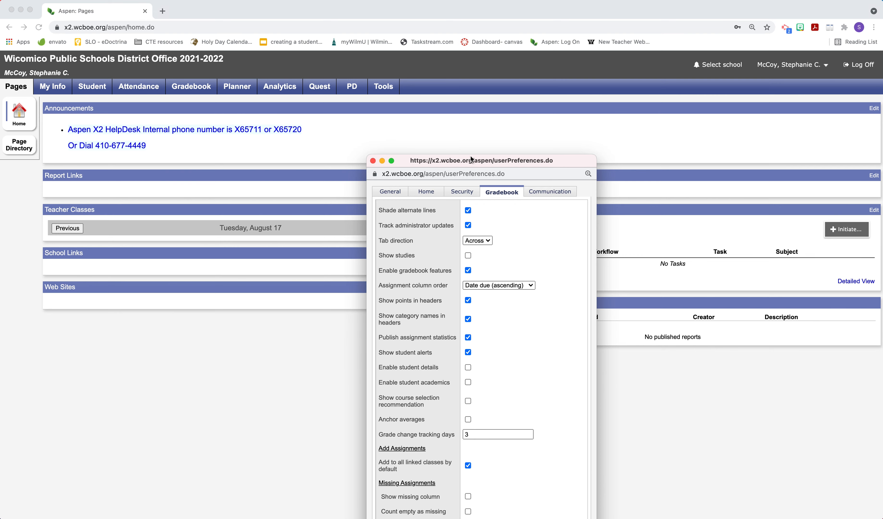
pyautogui.moveTo(466, 159); pyautogui.dragTo(429, 78)
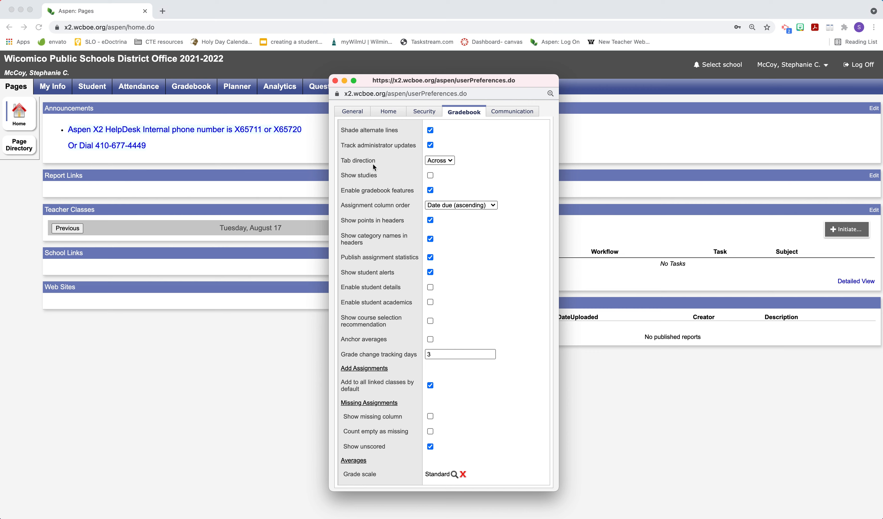
# Step: Check the gradebook choices for tab direction and assignment column order, keeping Across and Date due (ascending)
pyautogui.click(450, 161)
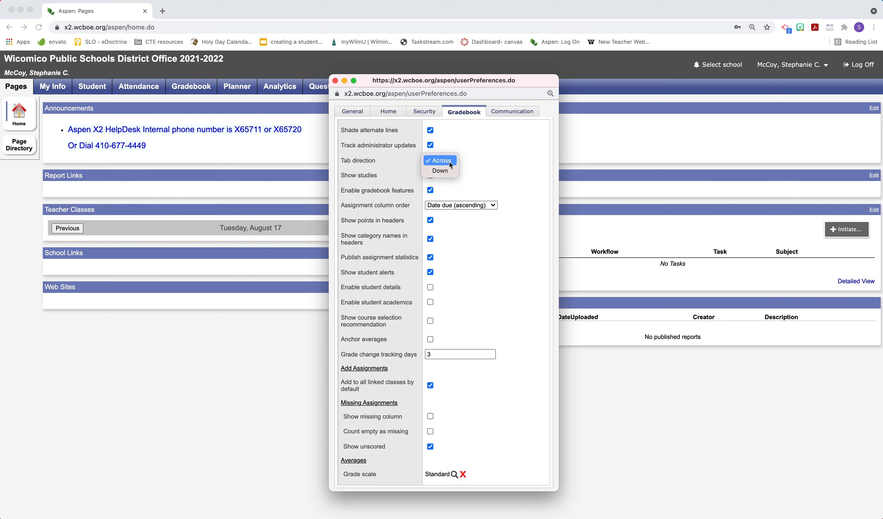
pyautogui.click(449, 161)
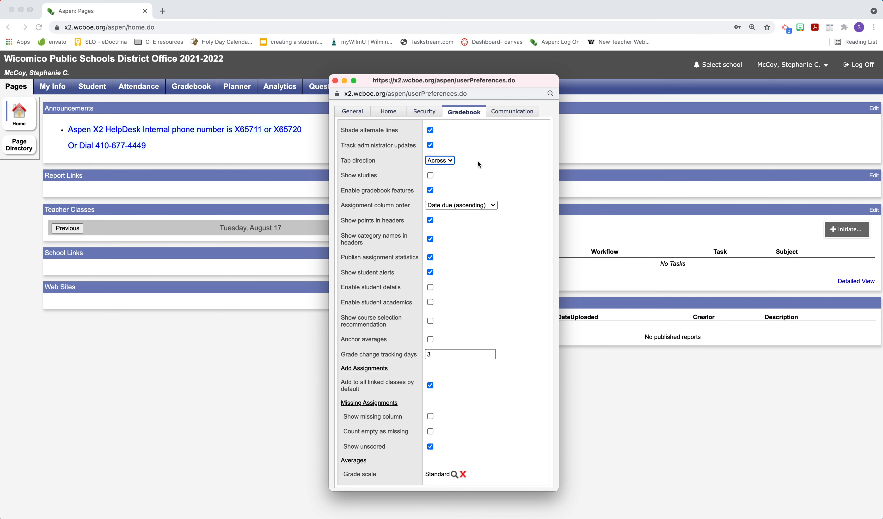
pyautogui.click(480, 206)
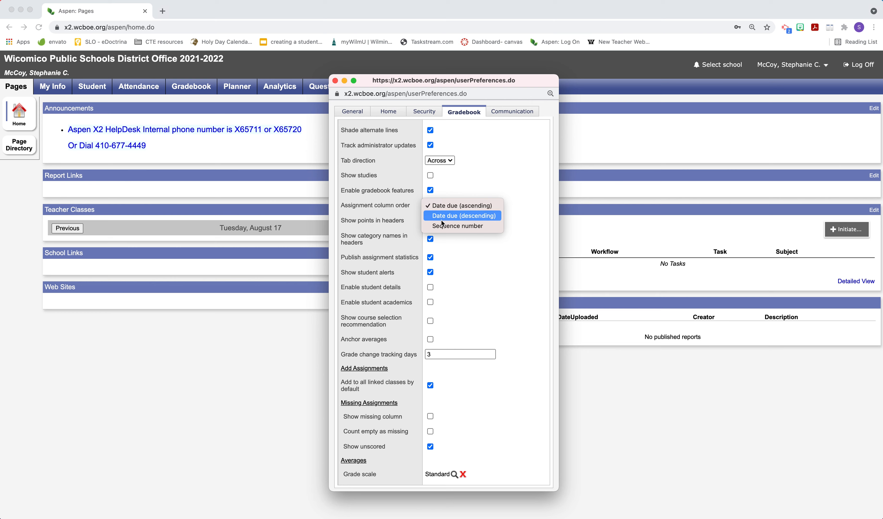
pyautogui.click(497, 164)
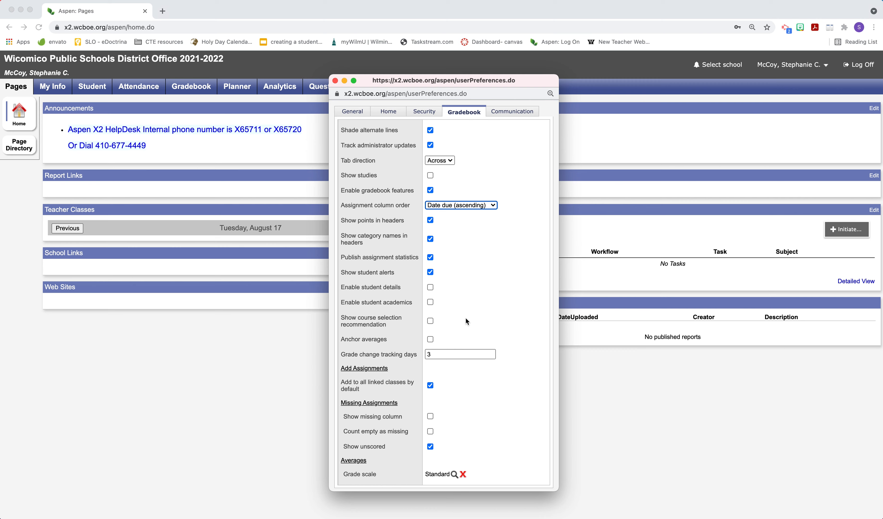
# Step: Choose Standard as the grade scale for averages and save the user preferences after viewing the Communication settings
pyautogui.scroll(-1, 465, 318)
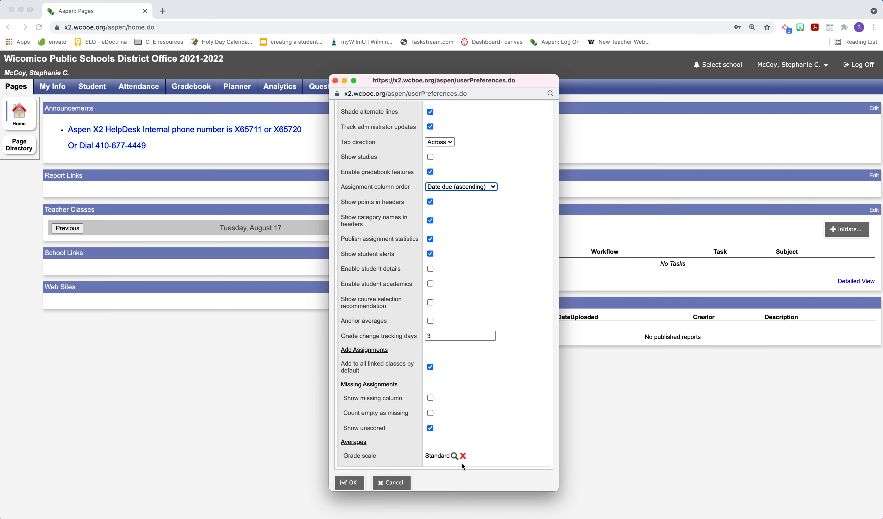
pyautogui.click(454, 457)
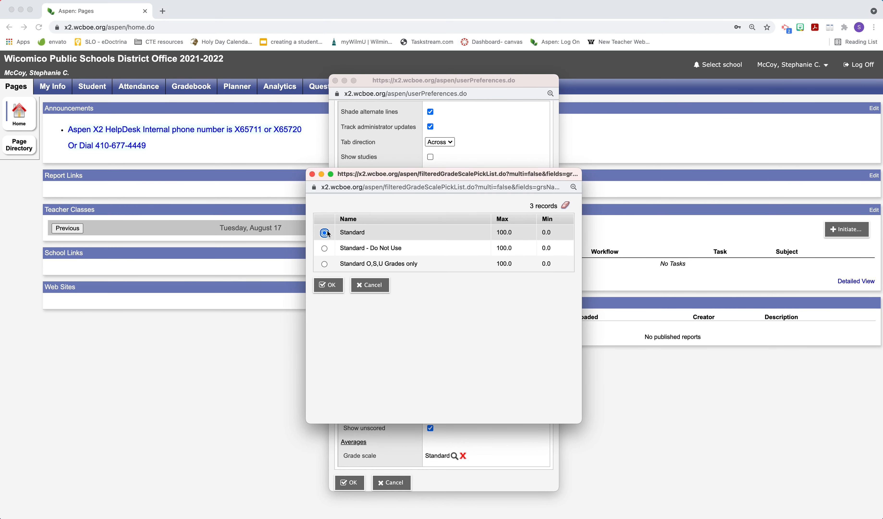
pyautogui.click(327, 285)
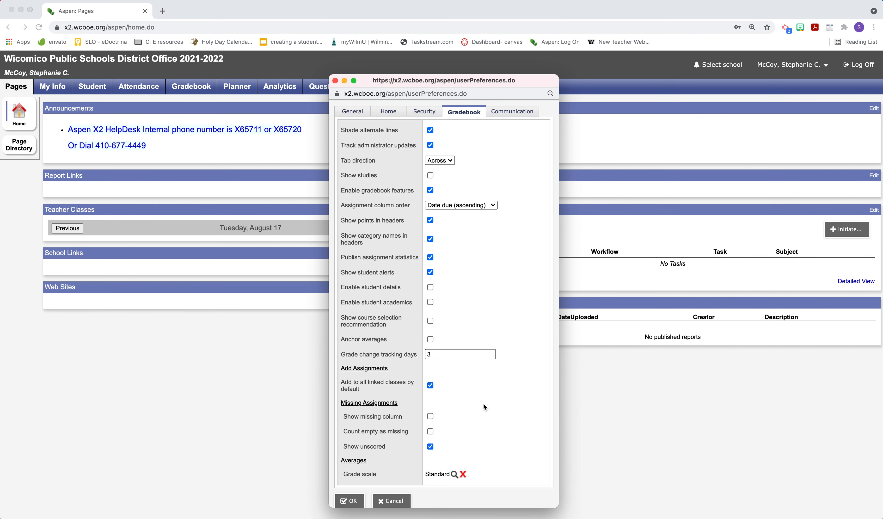
pyautogui.click(507, 112)
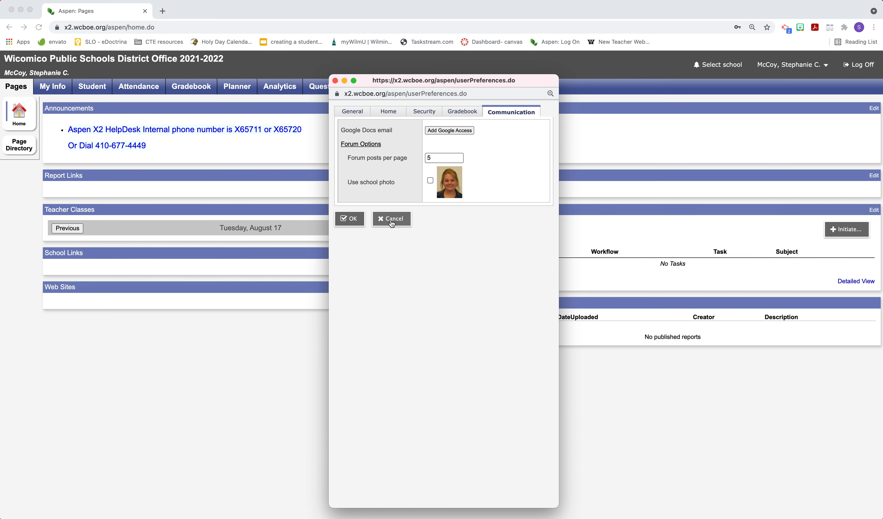
pyautogui.click(348, 218)
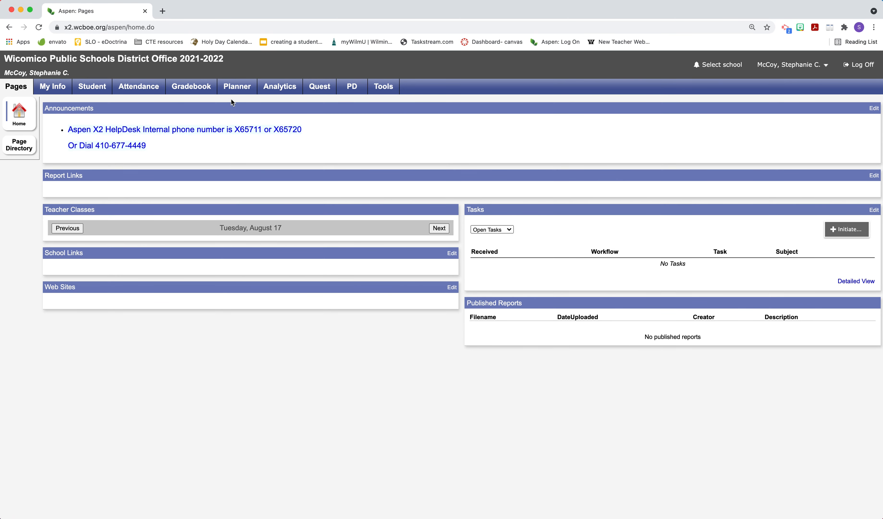
# Step: Filter the Test School gradebook class list to This Year's Classes and open the categories of 3032-01 Honors - Geom
pyautogui.click(198, 91)
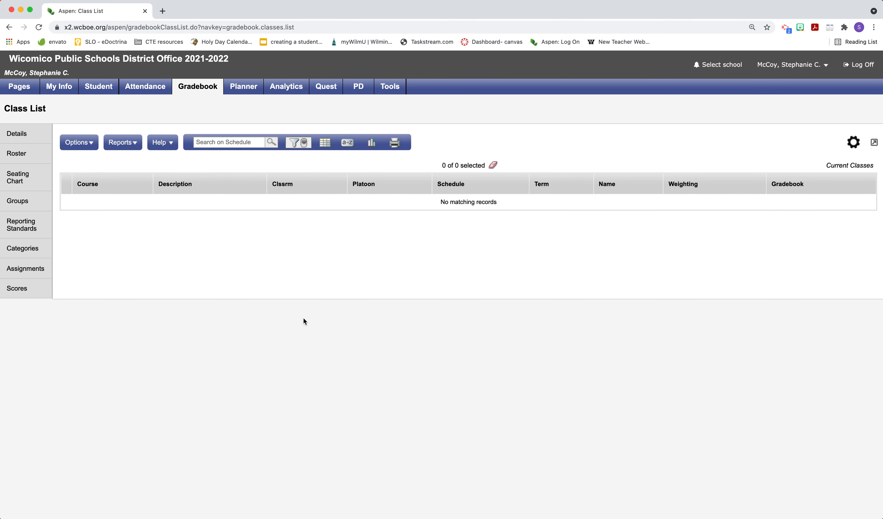
pyautogui.click(24, 249)
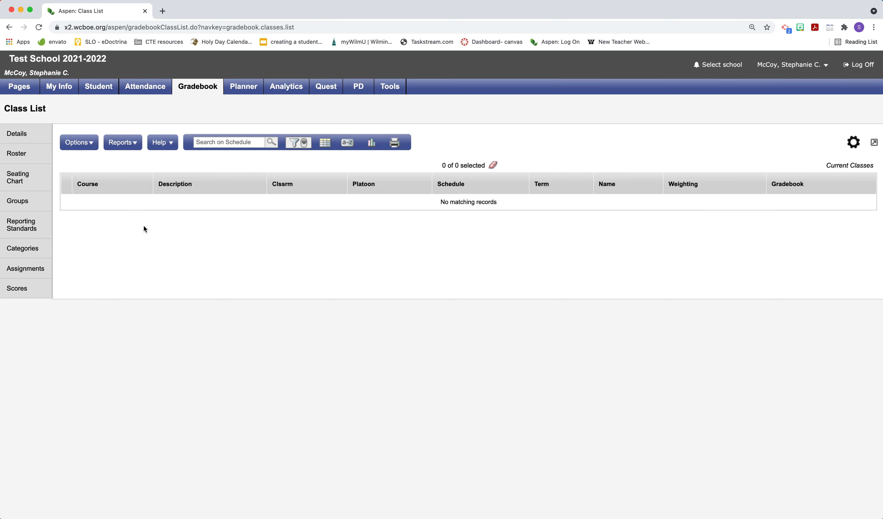
pyautogui.click(294, 144)
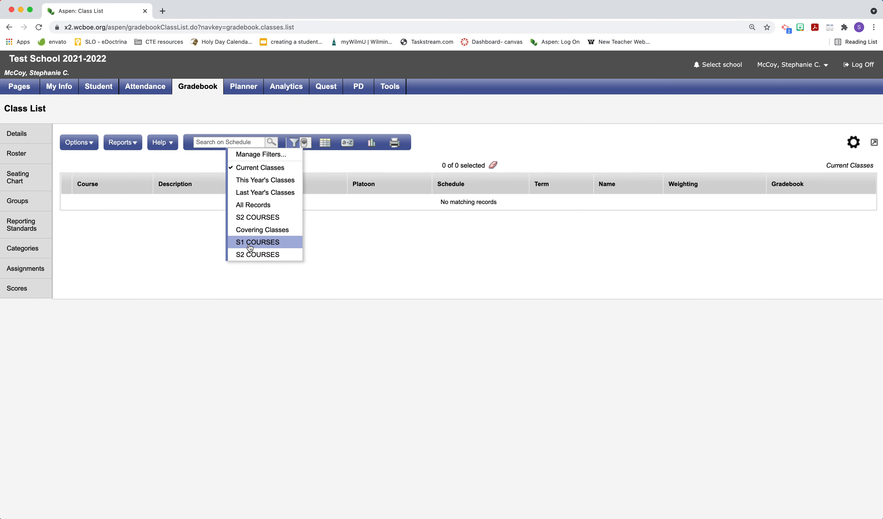
pyautogui.click(246, 182)
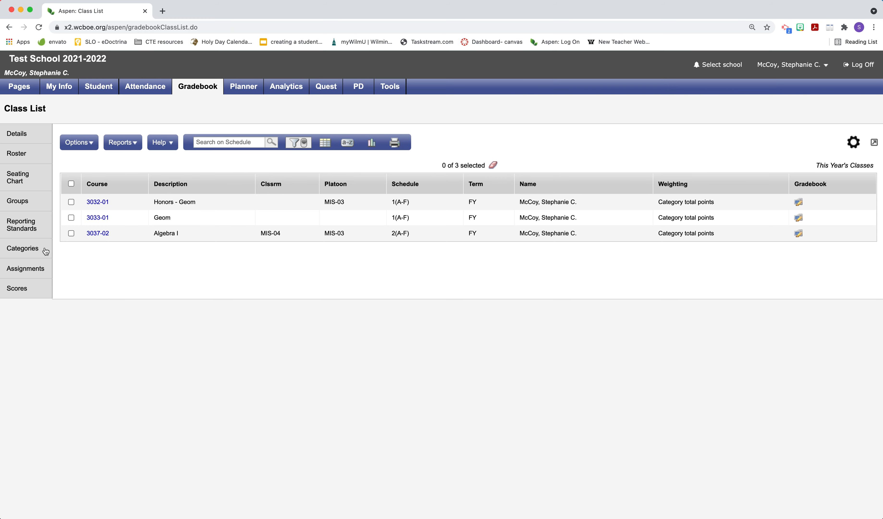
pyautogui.click(23, 249)
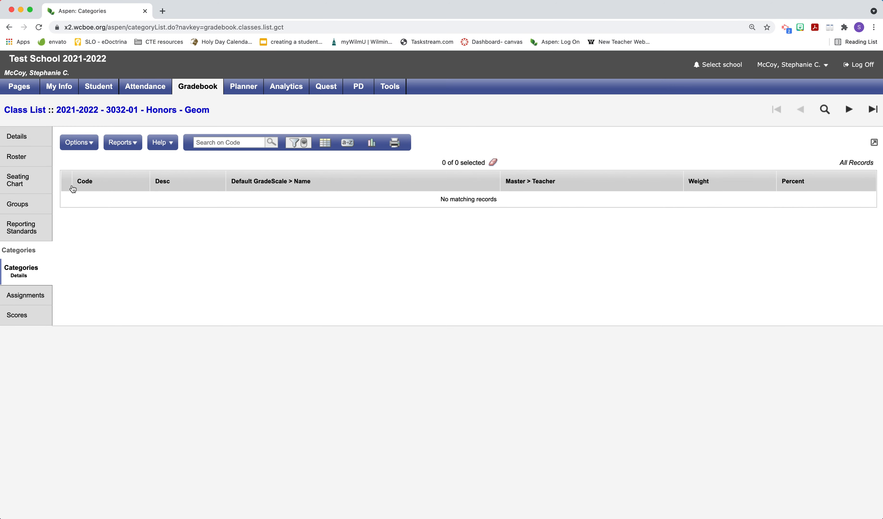
pyautogui.click(22, 275)
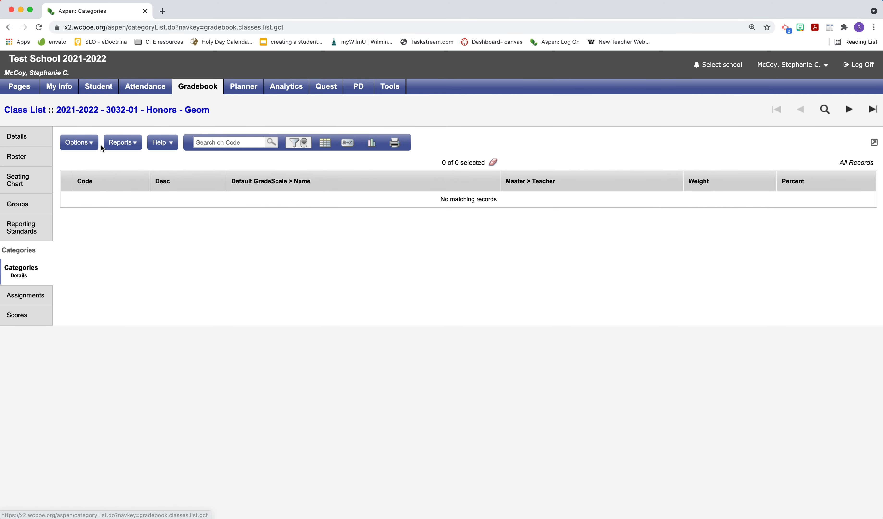
# Step: Start a new category for the Honors - Geom class with code Formative and description Formative
pyautogui.click(92, 144)
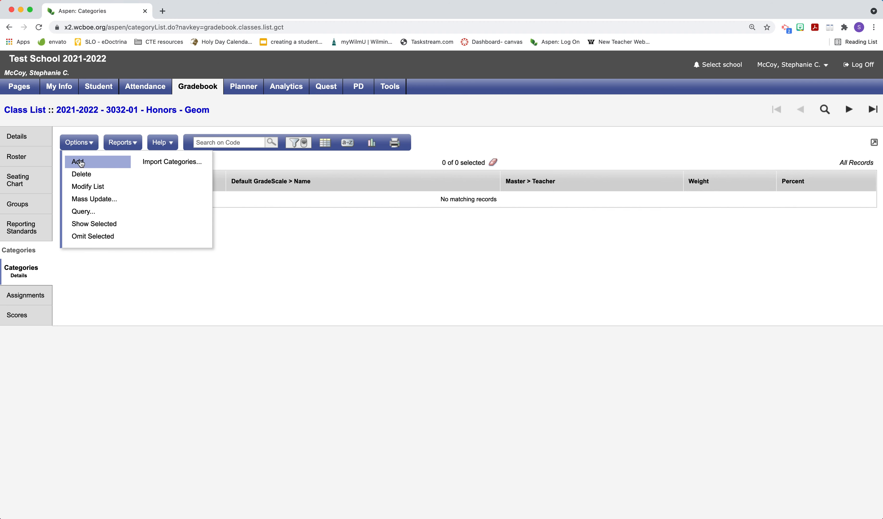
pyautogui.click(91, 162)
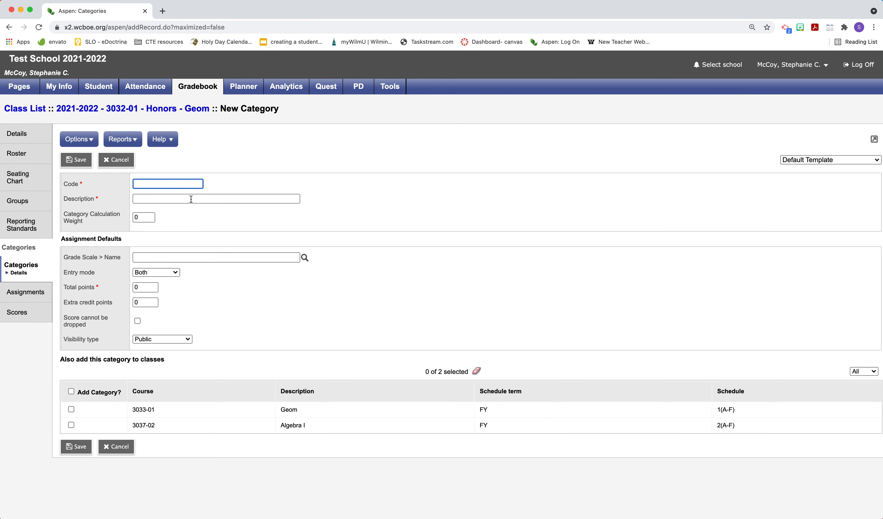
pyautogui.click(159, 185)
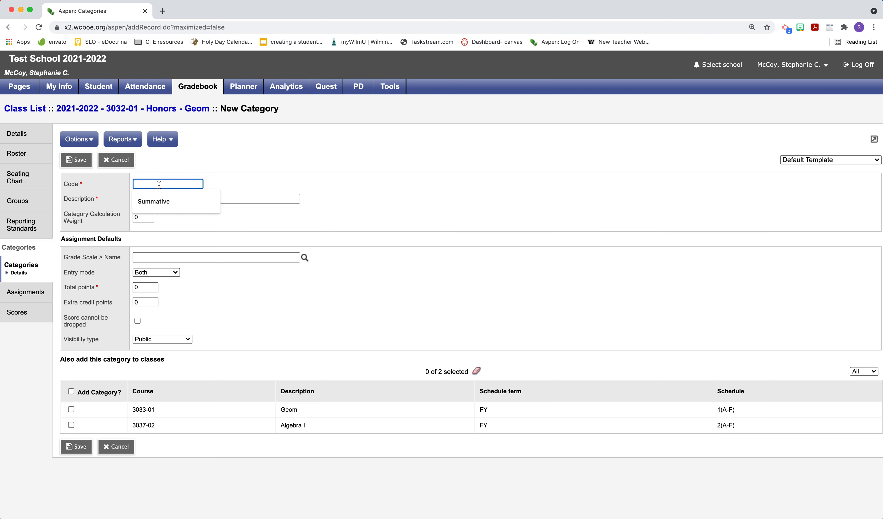
pyautogui.write('Formative')
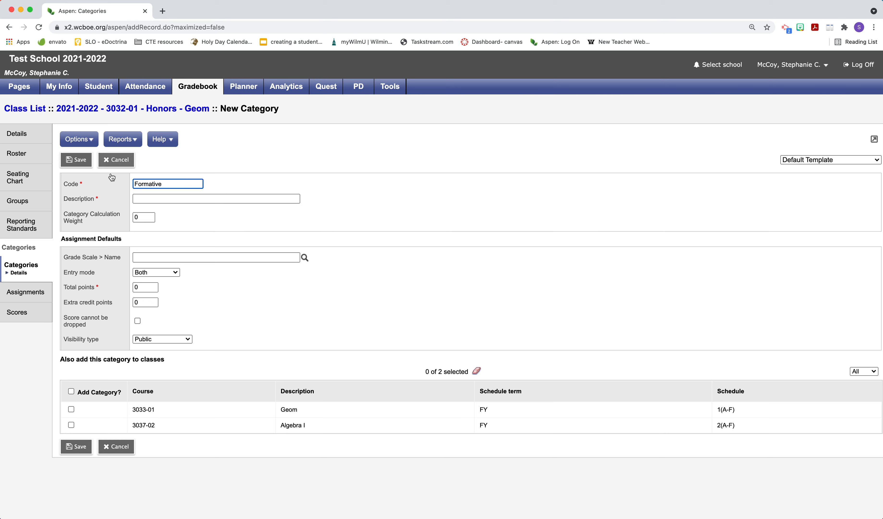
pyautogui.click(157, 198)
pyautogui.write('Forma')
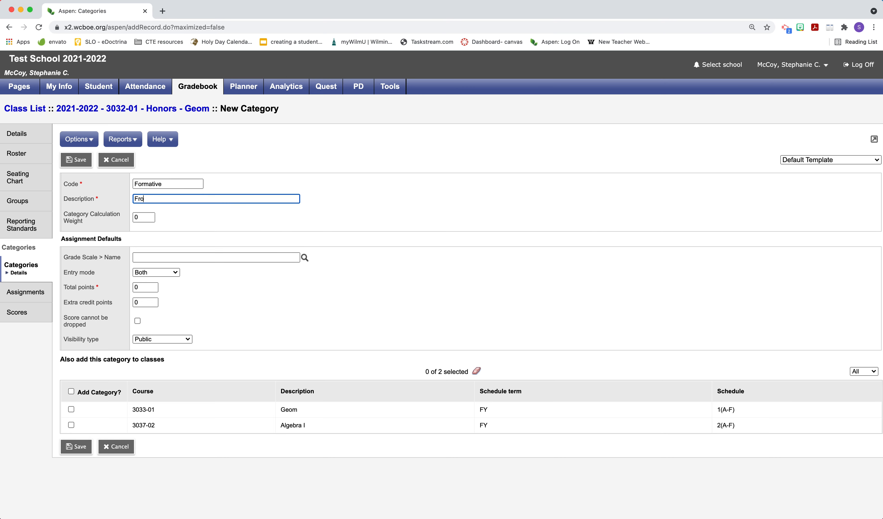
pyautogui.write('tive')
pyautogui.write('- warmups, classwork')
pyautogui.press('BackSpace')
pyautogui.press('BackSpace')
pyautogui.press('BackSpace')
pyautogui.press('BackSpace')
pyautogui.press('BackSpace')
pyautogui.press('BackSpace')
pyautogui.press('BackSpace')
pyautogui.press('BackSpace')
pyautogui.press('BackSpace')
pyautogui.press('BackSpace')
pyautogui.press('BackSpace')
pyautogui.press('BackSpace')
pyautogui.press('BackSpace')
# Step: Set the new category's calculation weight to 50 and its default grade scale to Standard
pyautogui.click(137, 219)
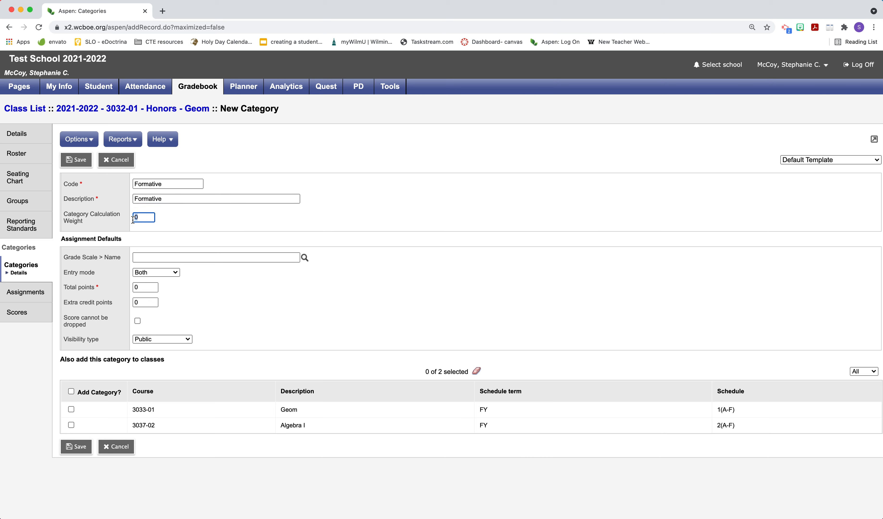
pyautogui.write('50')
pyautogui.click(305, 257)
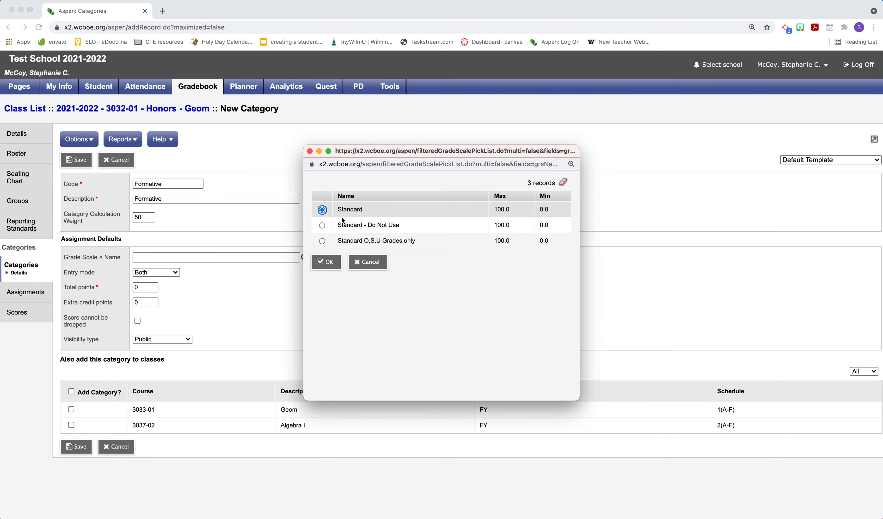
pyautogui.click(326, 261)
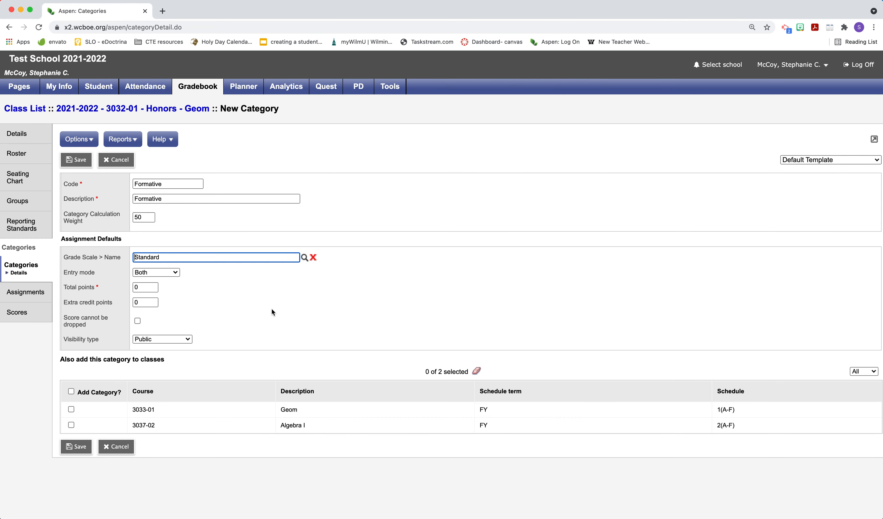
# Step: Set the category's entry mode to Numeric Only and keep its visibility type as Public
pyautogui.click(175, 273)
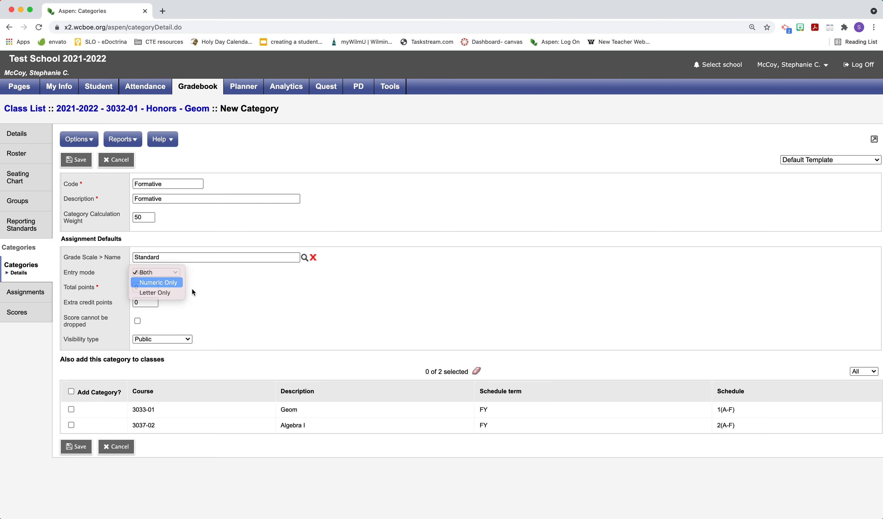
pyautogui.click(151, 285)
pyautogui.click(149, 289)
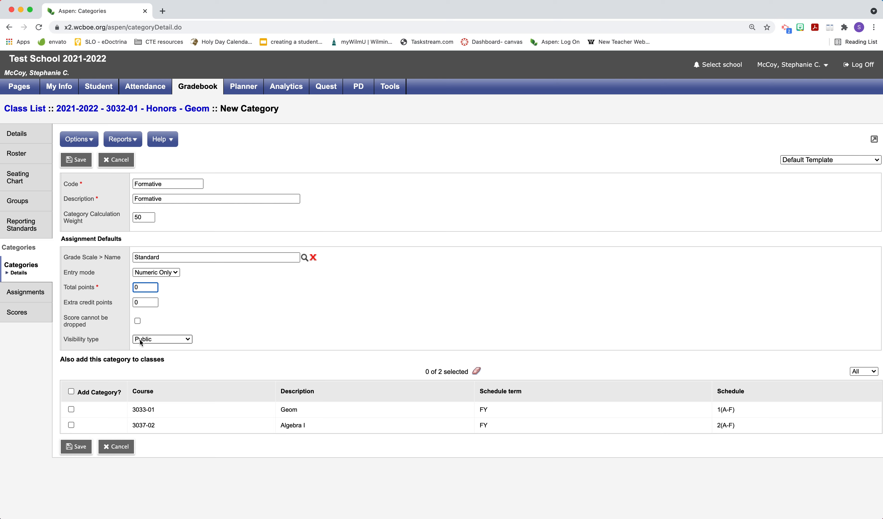
pyautogui.click(168, 339)
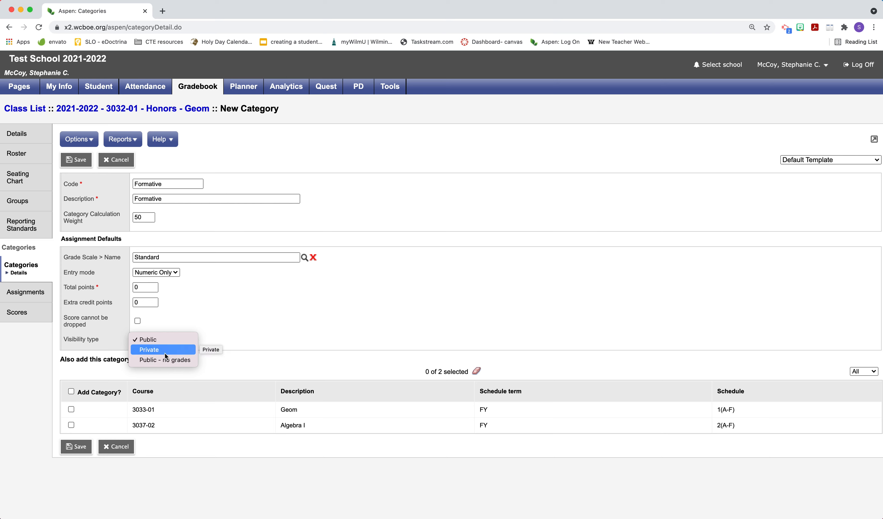
pyautogui.click(154, 339)
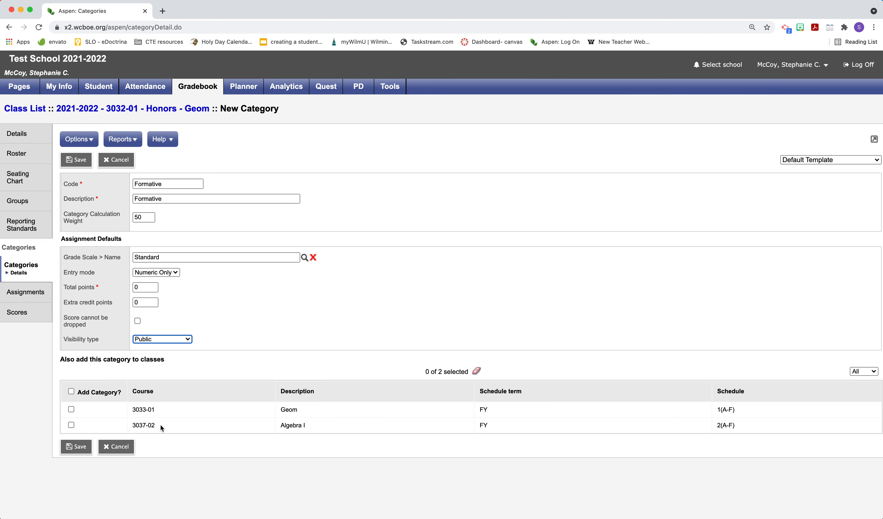
# Step: Mark the category for addition to the Geom and Algebra I classes, and discard the new category form
pyautogui.click(70, 391)
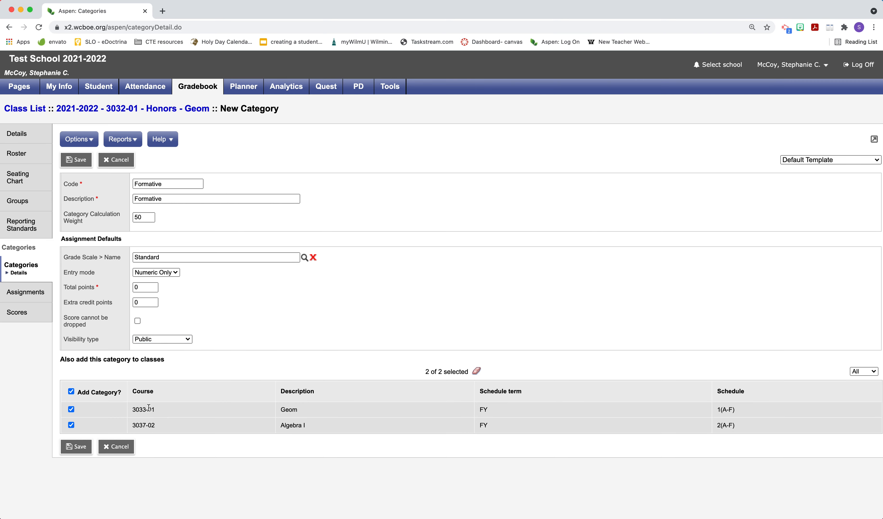
pyautogui.click(128, 450)
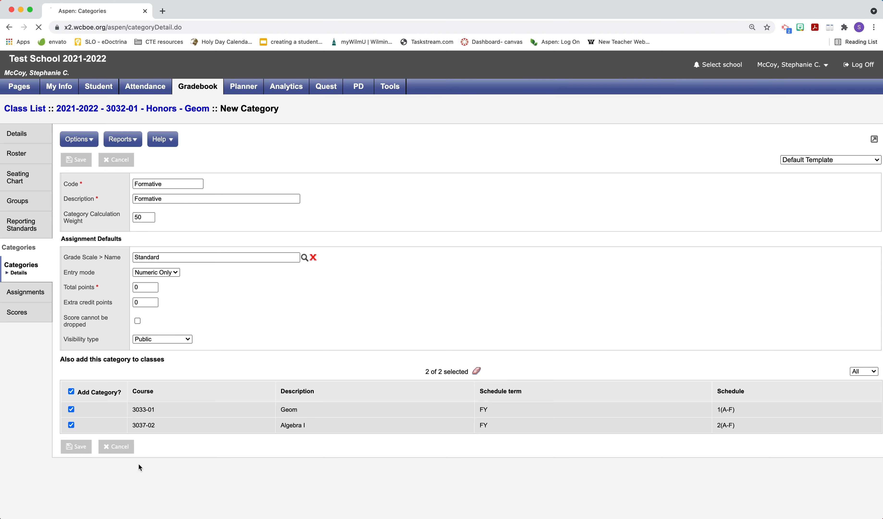
# Step: Start a new category for the Honors - Geom class with code Summative and description "projects, tests, quizzes"
pyautogui.click(91, 145)
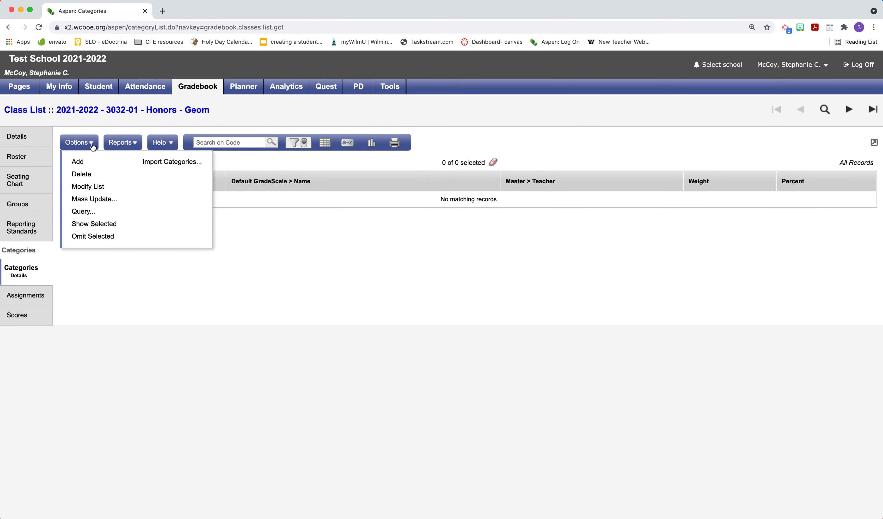
pyautogui.click(83, 164)
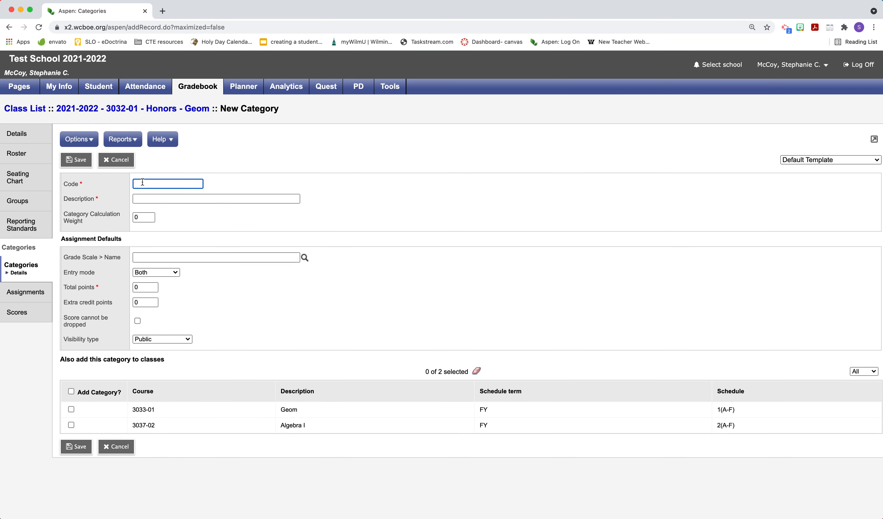
pyautogui.write('summ')
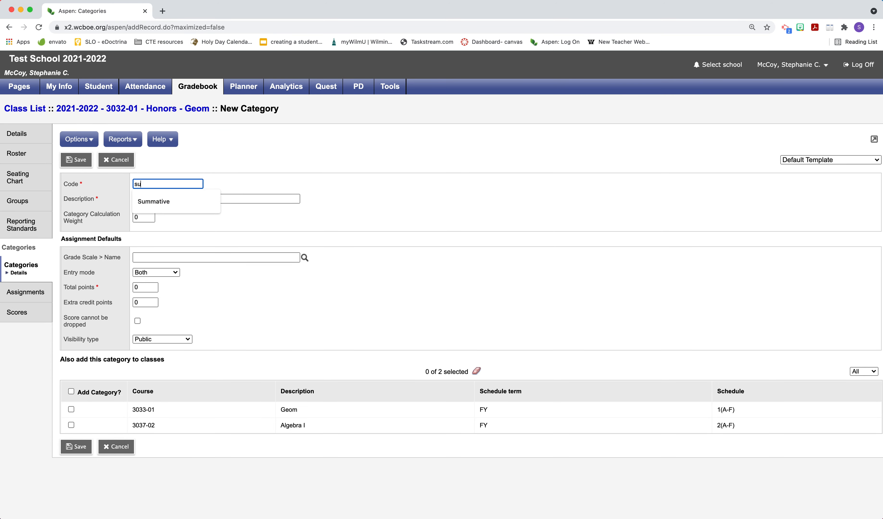
pyautogui.click(145, 203)
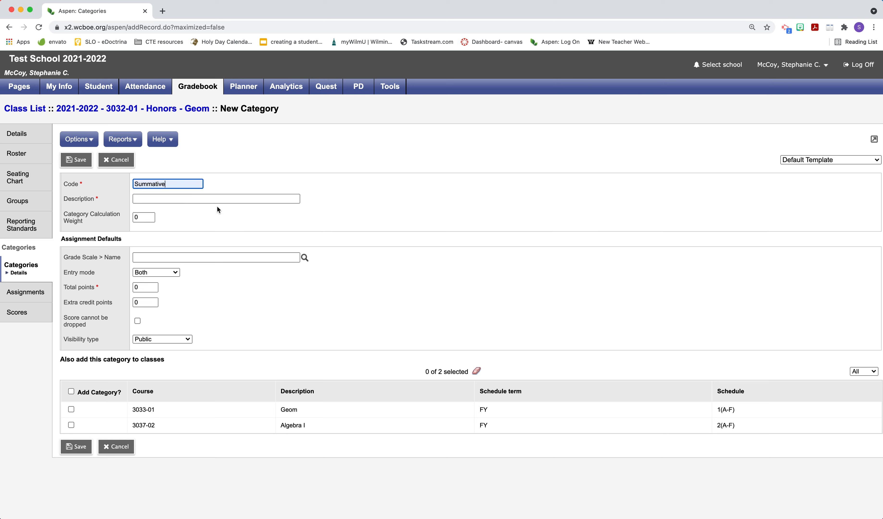
pyautogui.click(178, 199)
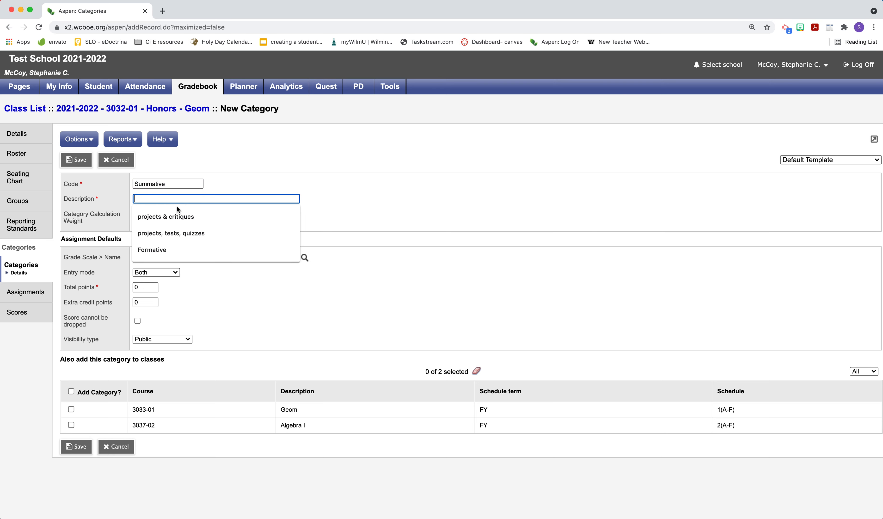
pyautogui.click(181, 234)
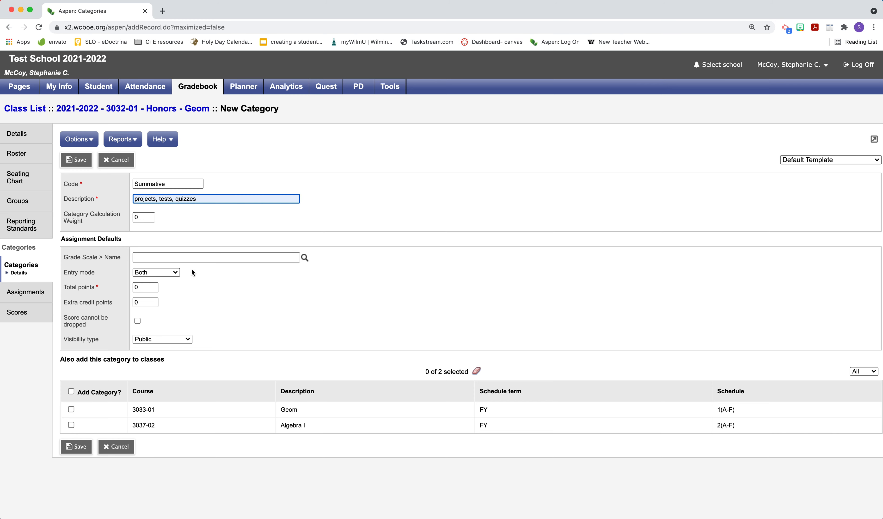
# Step: Open the grade scale picker and the entry mode options without choosing anything, and discard the new Summative category
pyautogui.click(304, 258)
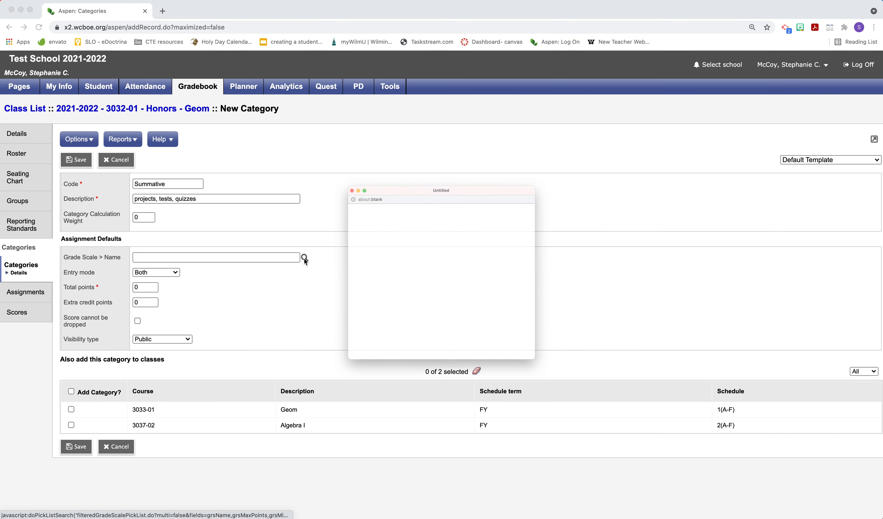
pyautogui.click(212, 318)
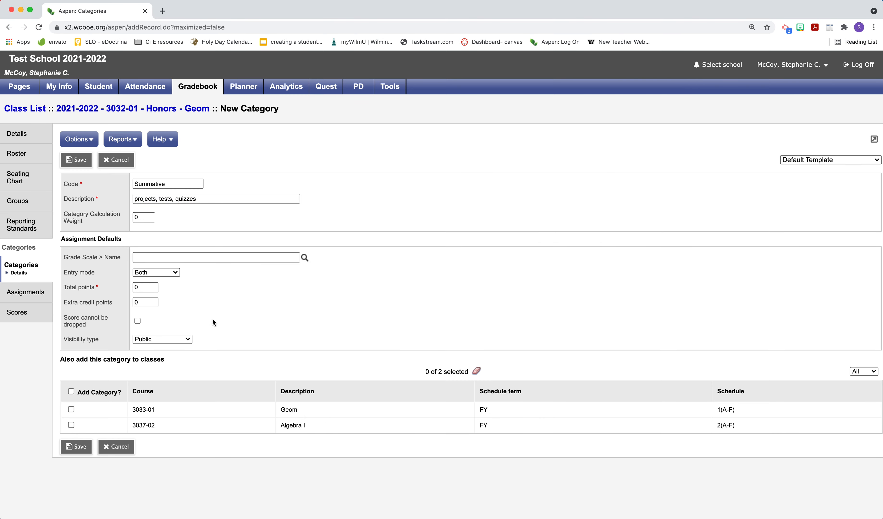
pyautogui.click(171, 273)
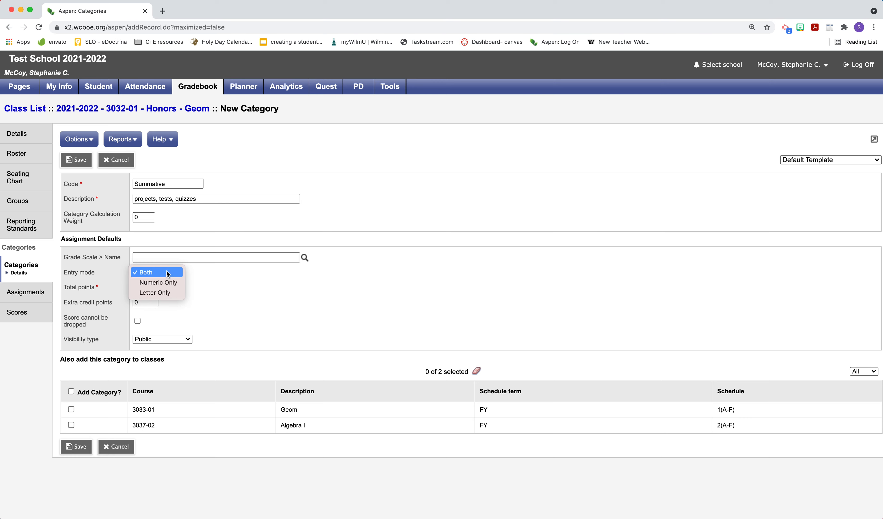
pyautogui.click(250, 282)
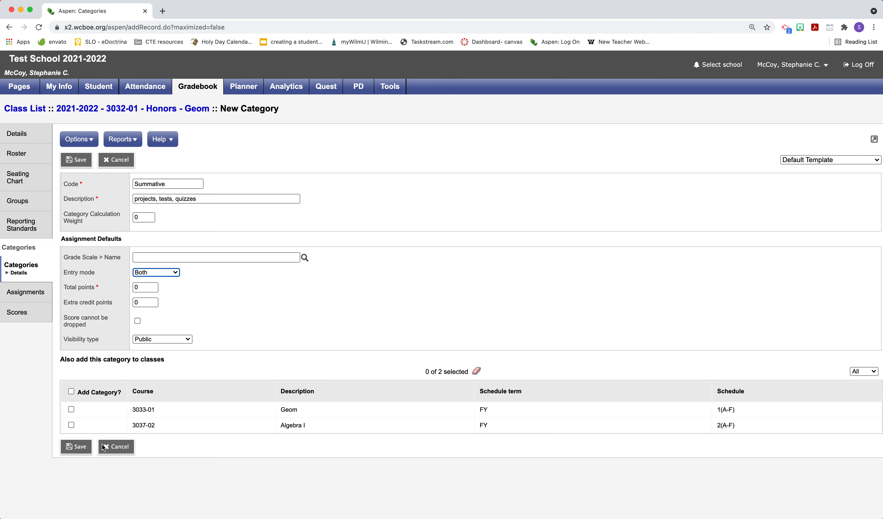
pyautogui.click(114, 447)
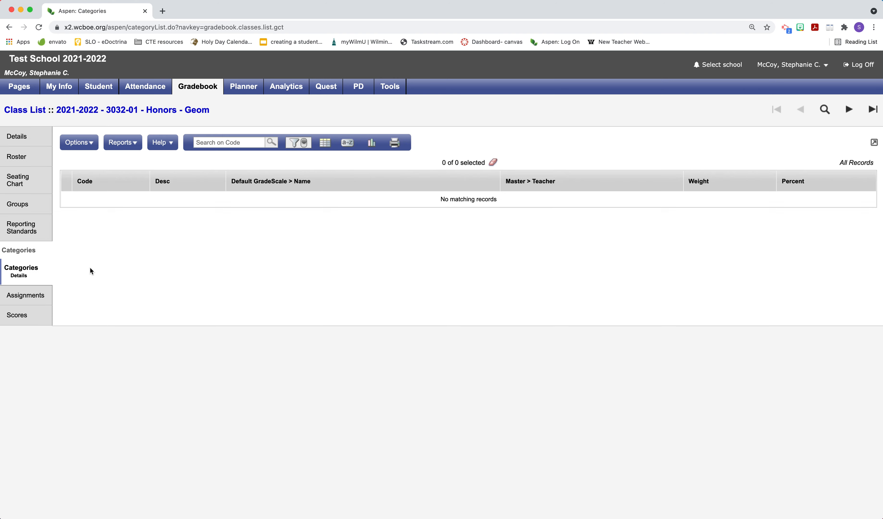
# Step: Start a category import for the Honors - Geom class with the 2021 class 7111-01 Interactive Media and Design Level I as the source
pyautogui.click(92, 143)
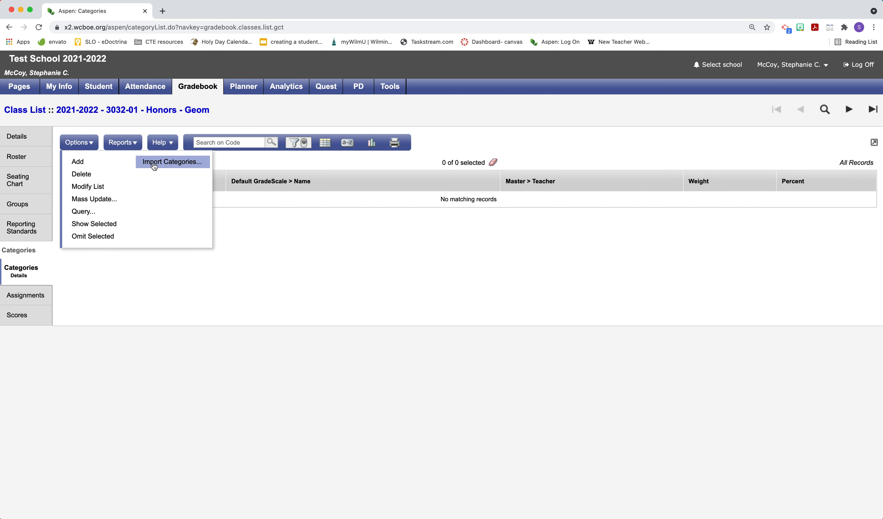
pyautogui.click(171, 163)
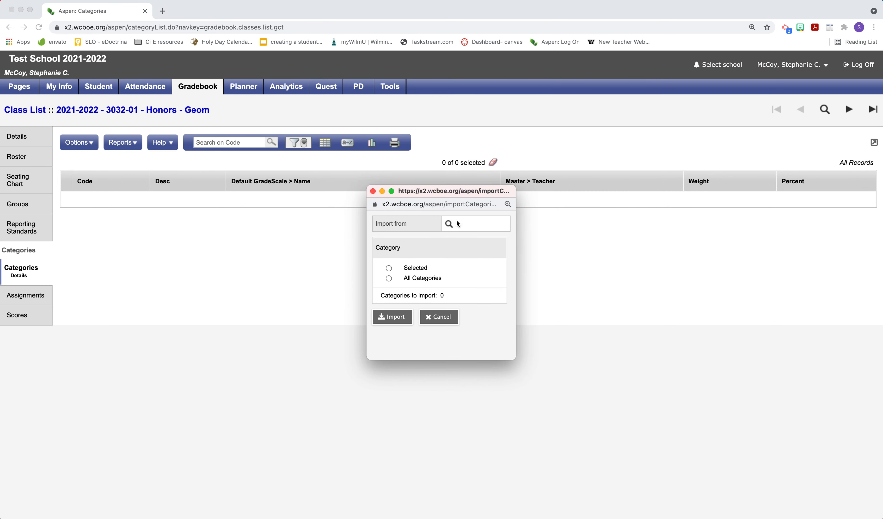
pyautogui.click(453, 224)
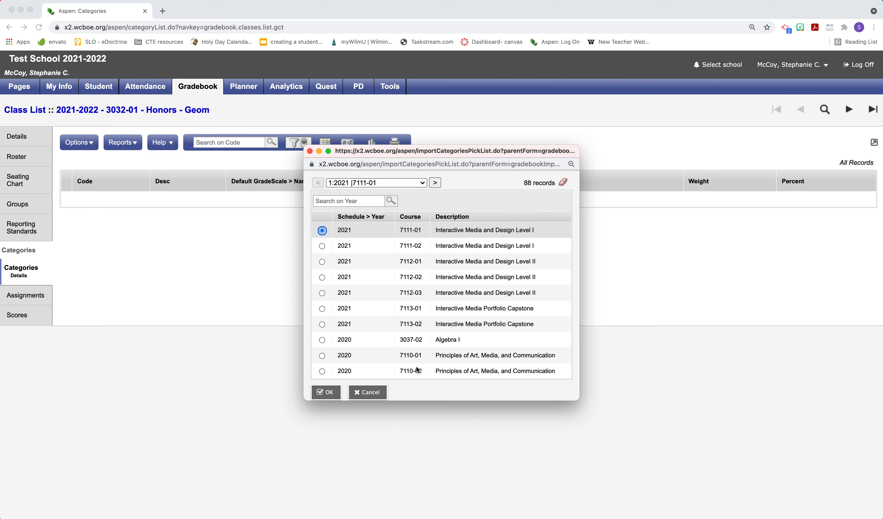
pyautogui.click(326, 392)
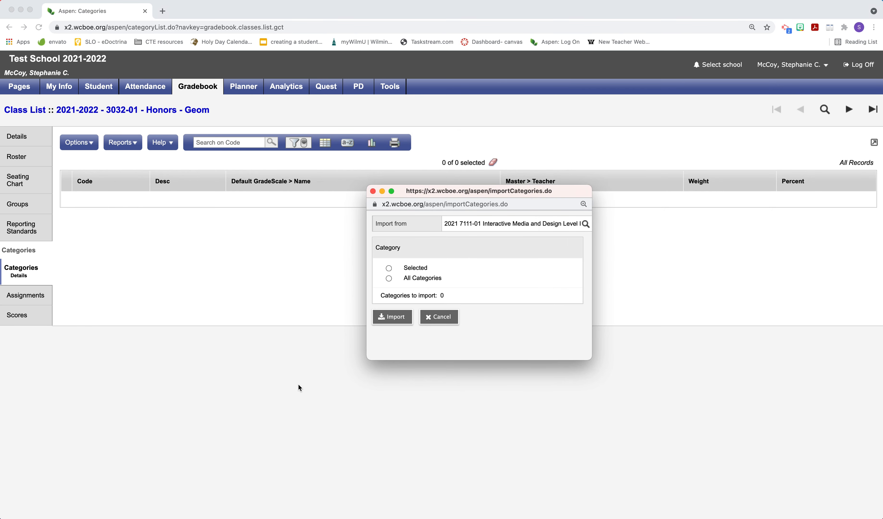